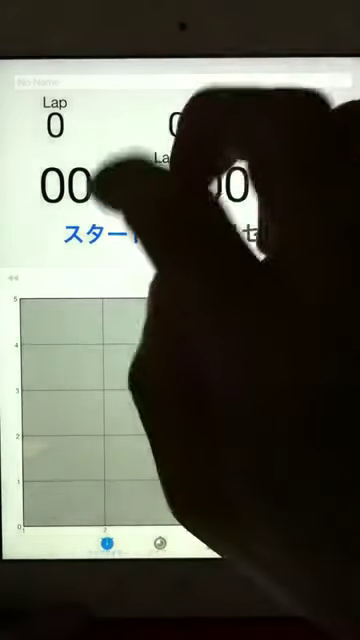
Start the stopwatch, record laps rapidly up to lap 34, and stop at 9.4 seconds
{"action": "left_click", "coordinate": [105, 233]}
{"action": "left_click", "coordinate": [262, 233]}
{"action": "double_click", "coordinate": [262, 228]}
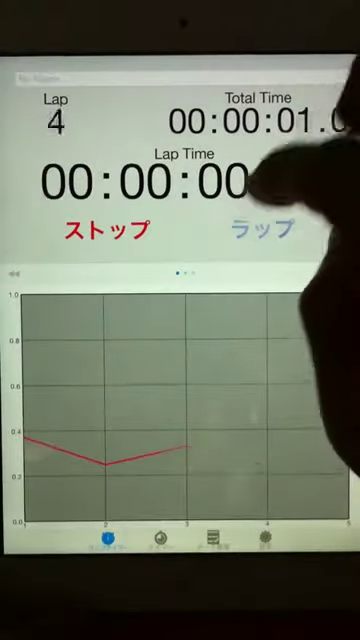
{"action": "left_click", "coordinate": [262, 228]}
{"action": "double_click", "coordinate": [262, 228]}
{"action": "double_click", "coordinate": [262, 228]}
{"action": "left_click", "coordinate": [262, 228]}
{"action": "double_click", "coordinate": [262, 228]}
{"action": "left_click", "coordinate": [262, 228]}
{"action": "double_click", "coordinate": [262, 228]}
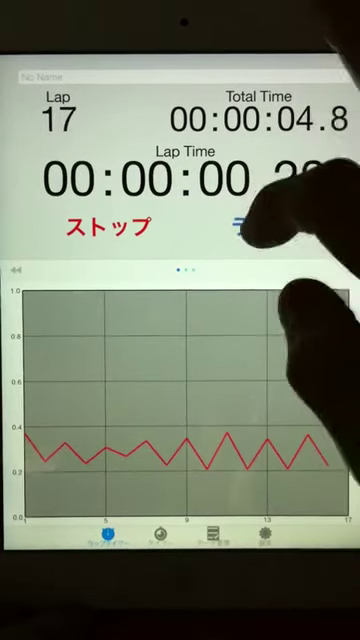
{"action": "double_click", "coordinate": [262, 228]}
{"action": "left_click", "coordinate": [262, 228]}
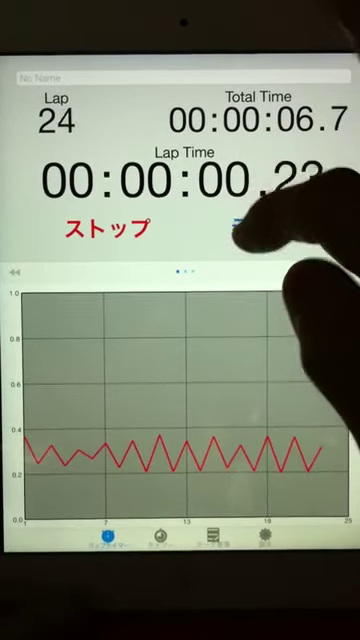
{"action": "double_click", "coordinate": [262, 228]}
{"action": "double_click", "coordinate": [262, 228]}
{"action": "left_click", "coordinate": [262, 228]}
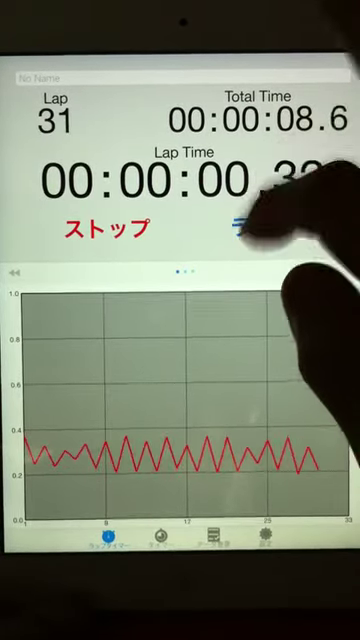
{"action": "double_click", "coordinate": [262, 228]}
{"action": "left_click", "coordinate": [262, 228]}
{"action": "left_click", "coordinate": [105, 228]}
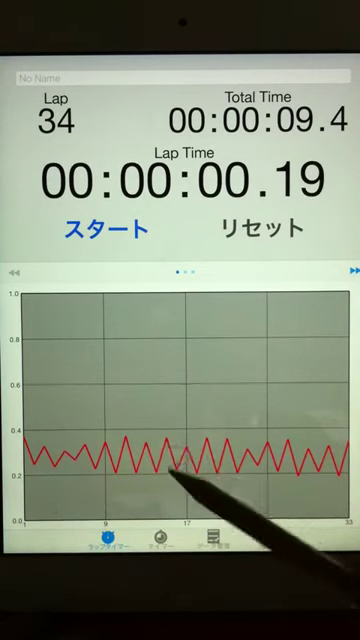
Reveal the individual lap-time list beside the graph using the arrow above it
{"action": "left_click", "coordinate": [354, 270]}
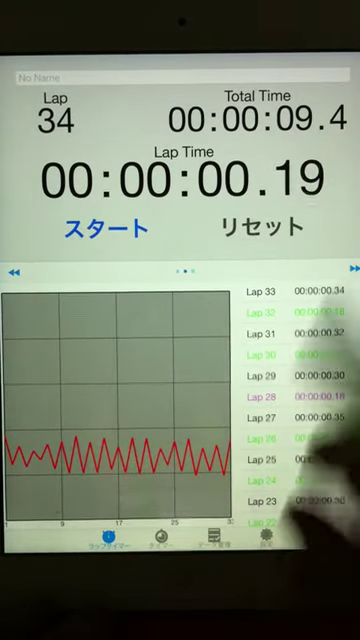
{"action": "scroll", "coordinate": [300, 400], "scroll_direction": "down", "scroll_amount": 5}
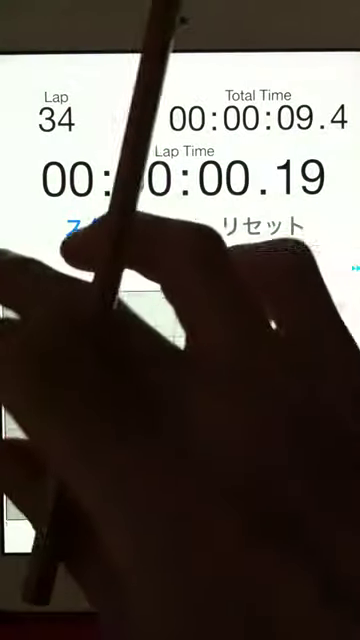
Swipe the lower panel left to return to the full-width lap-time graph
{"action": "left_click_drag", "start_coordinate": [250, 400], "coordinate": [60, 400]}
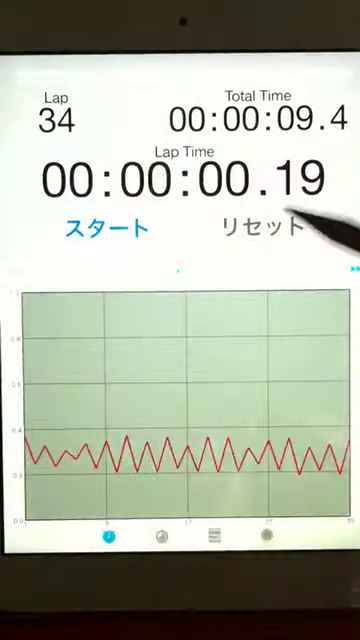